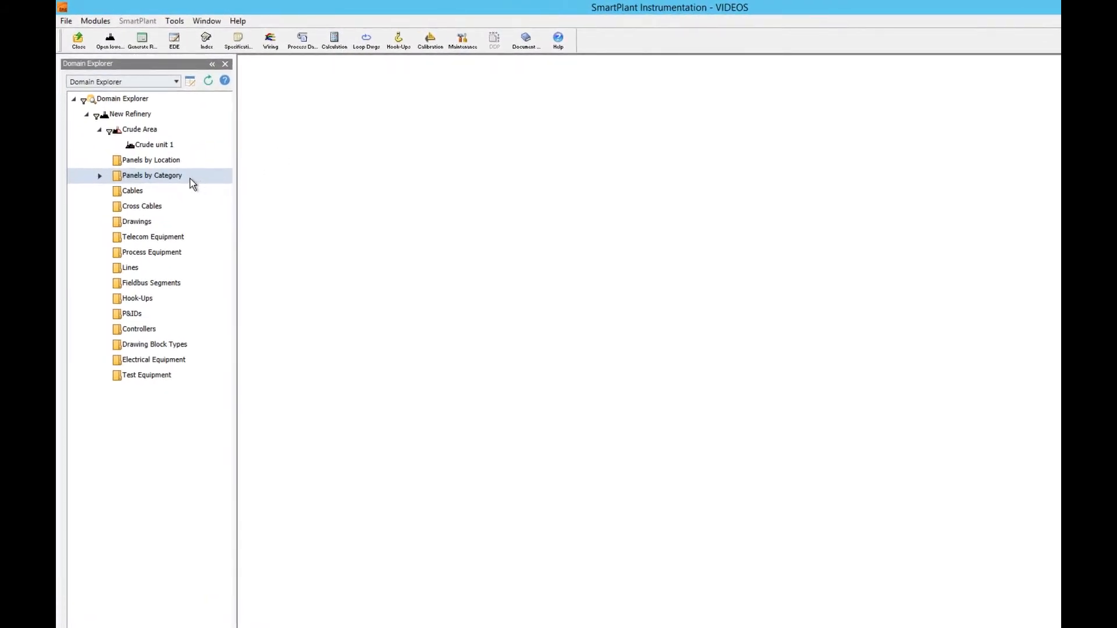
Create a new generic junction box named FJB-101 in the Junction Boxes category.
double_click(186, 178)
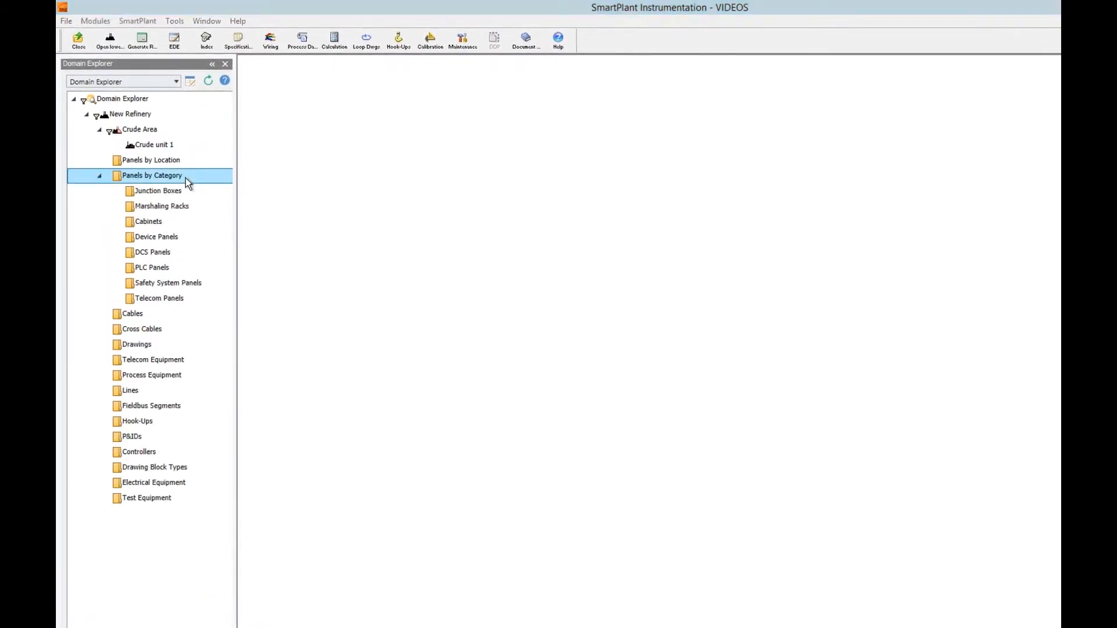
double_click(187, 192)
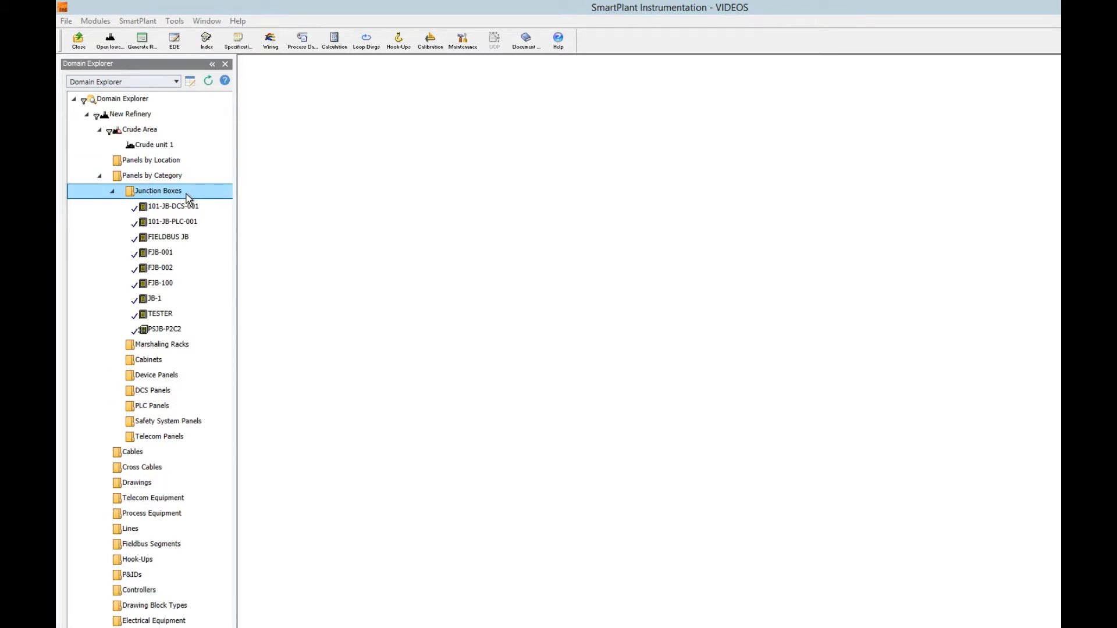
right_click(186, 193)
mouse_move(236, 201)
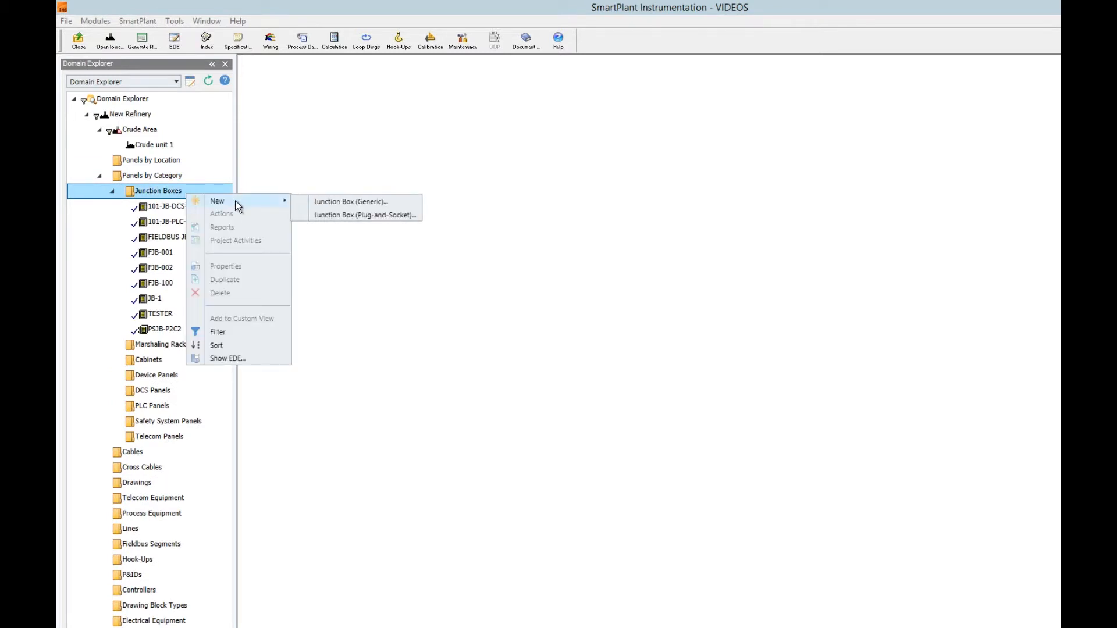
left_click(315, 202)
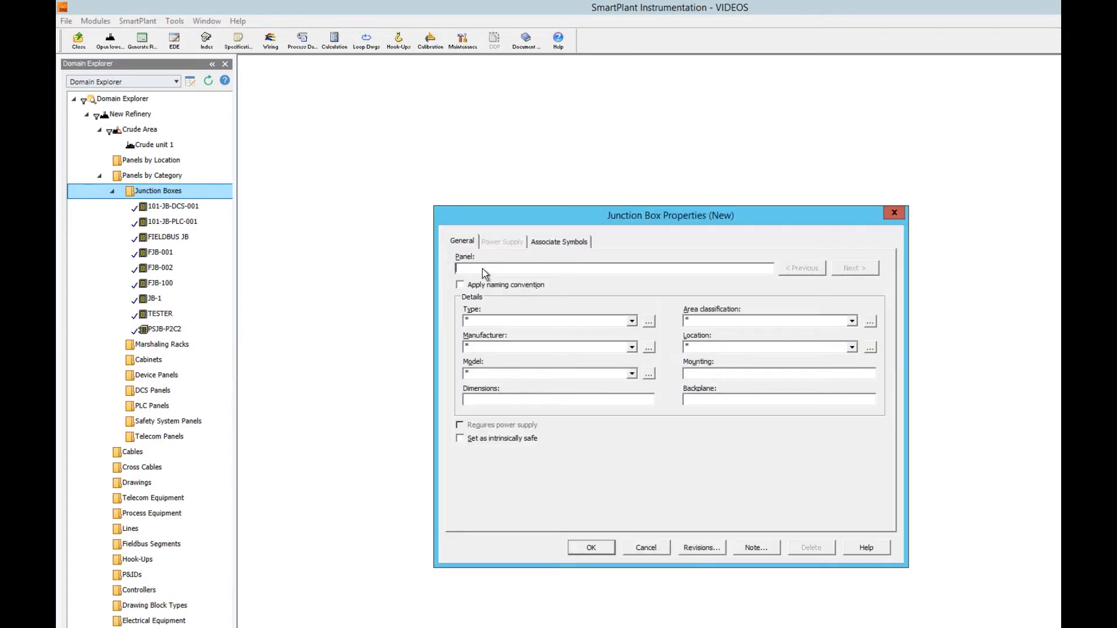
type("FJB-101")
left_click(591, 549)
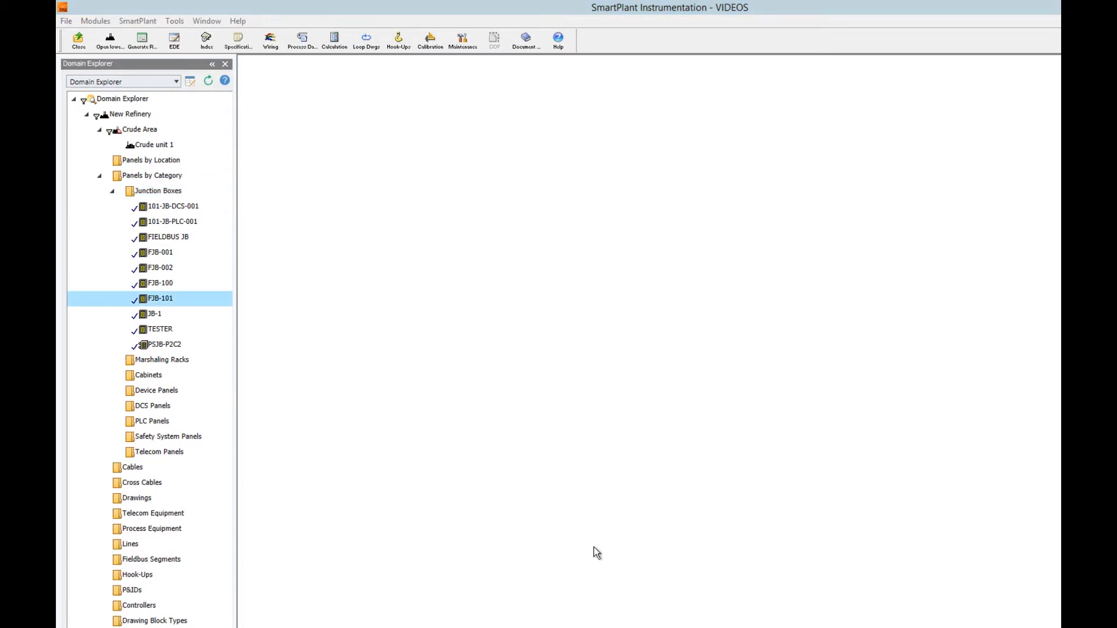
Add terminal strip TS-1 to junction box FJB-101 using the +1,-1,+2,-2+16,-16 configuration.
left_click(184, 304)
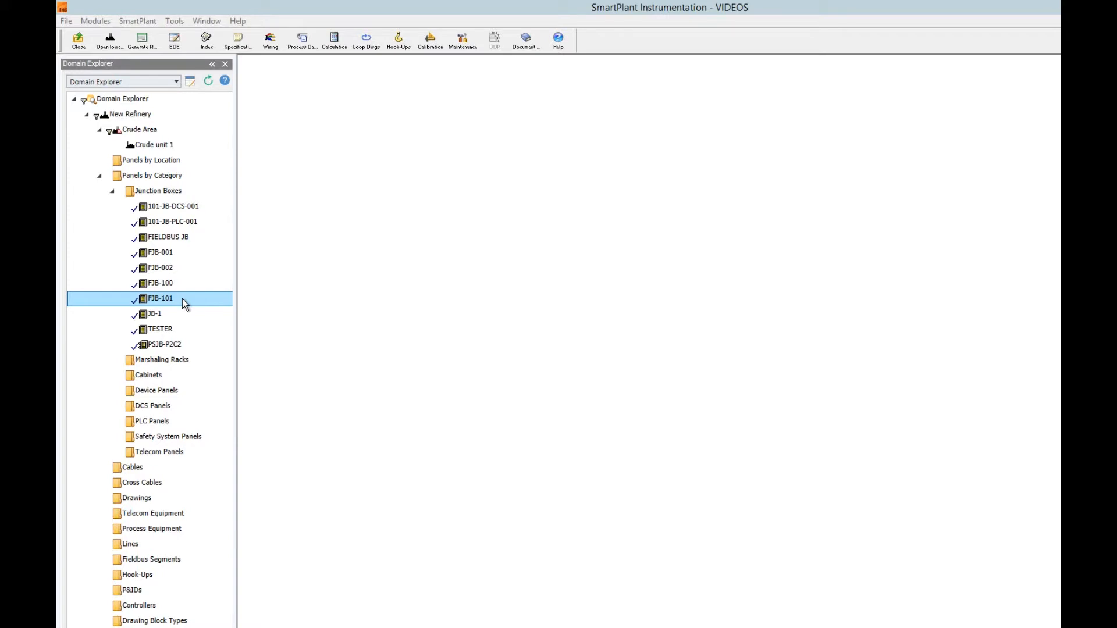
right_click(183, 303)
mouse_move(215, 309)
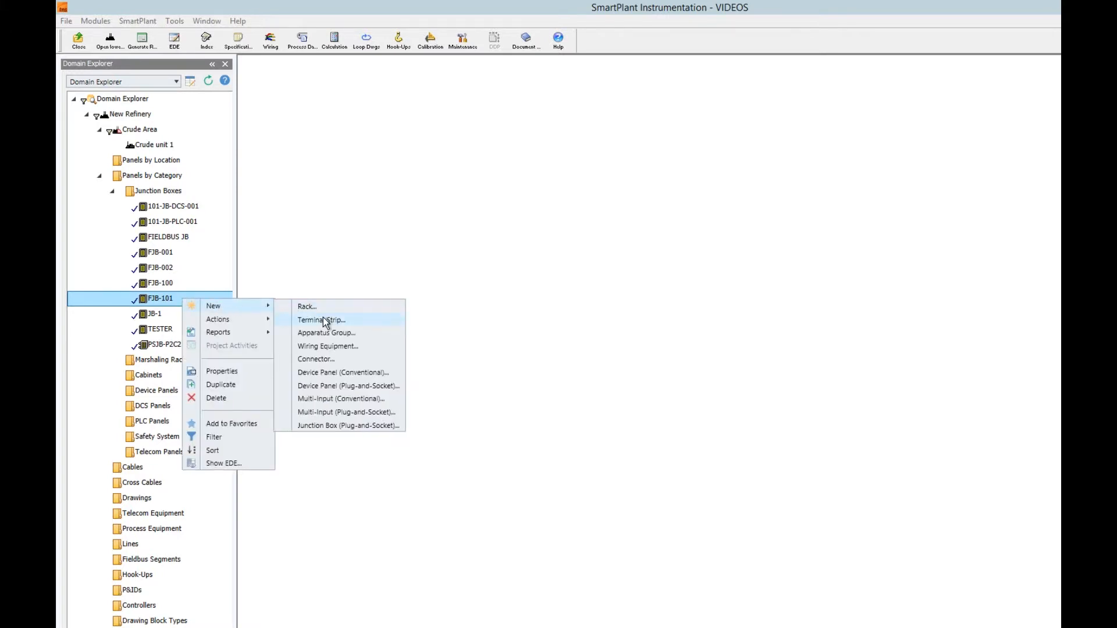
left_click(321, 319)
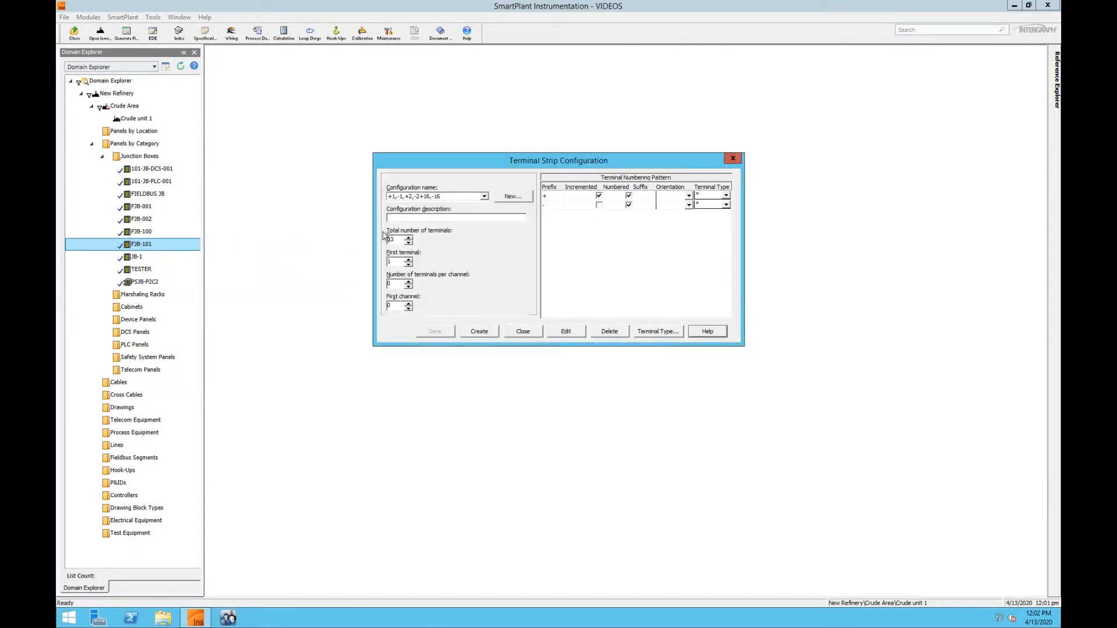
left_click(484, 197)
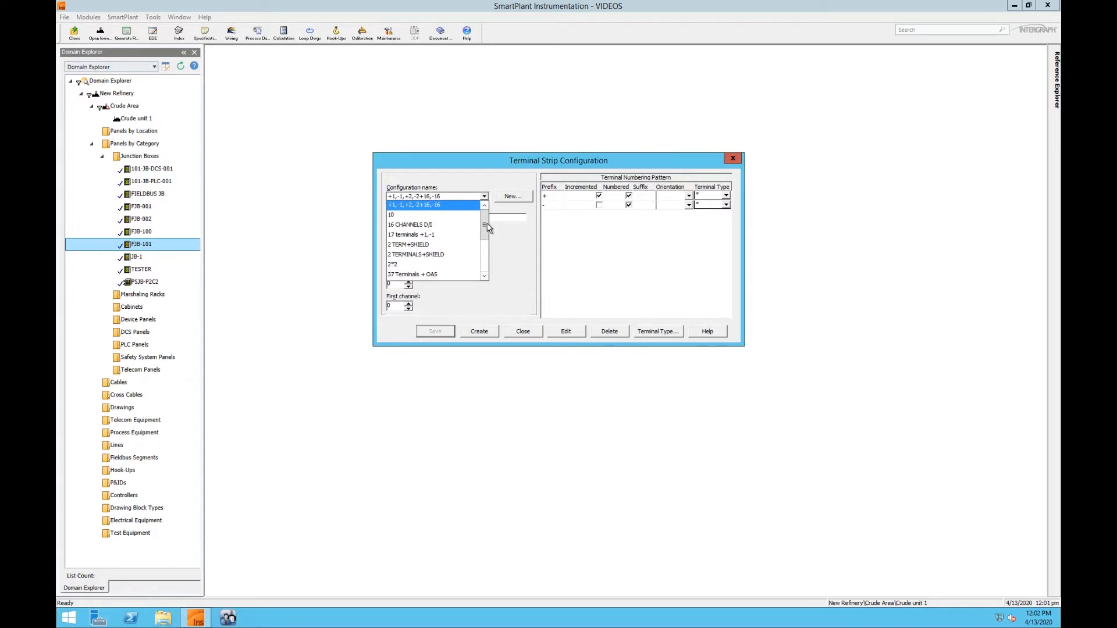
scroll(485, 238, "down", 1)
mouse_move(485, 238)
left_mouse_down()
mouse_move(482, 268)
mouse_move(482, 222)
left_mouse_up()
left_click(465, 207)
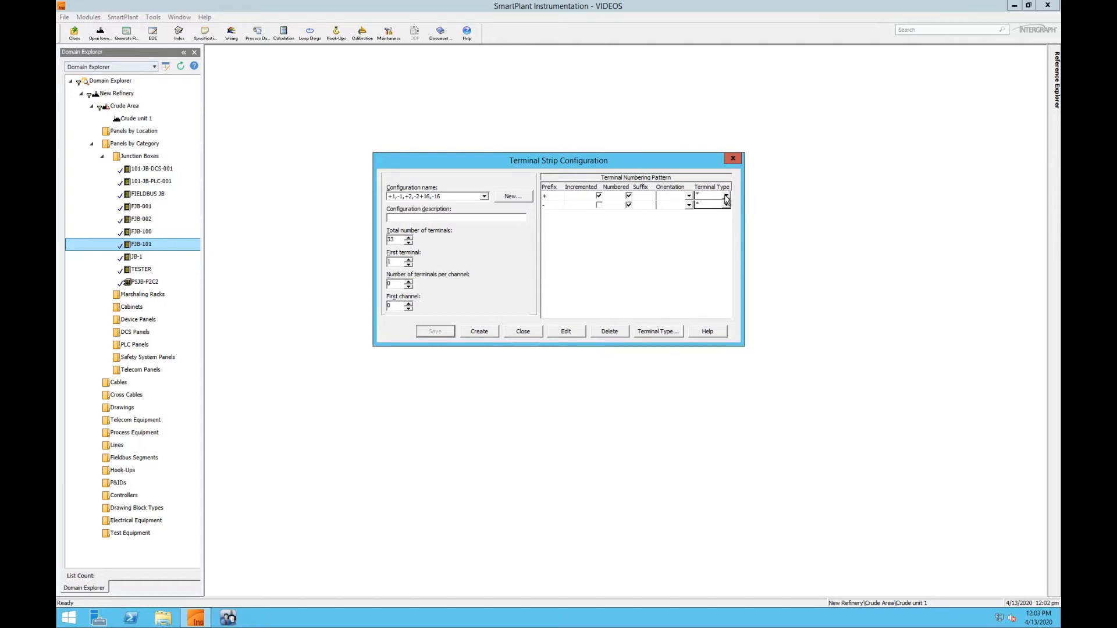
left_click(492, 335)
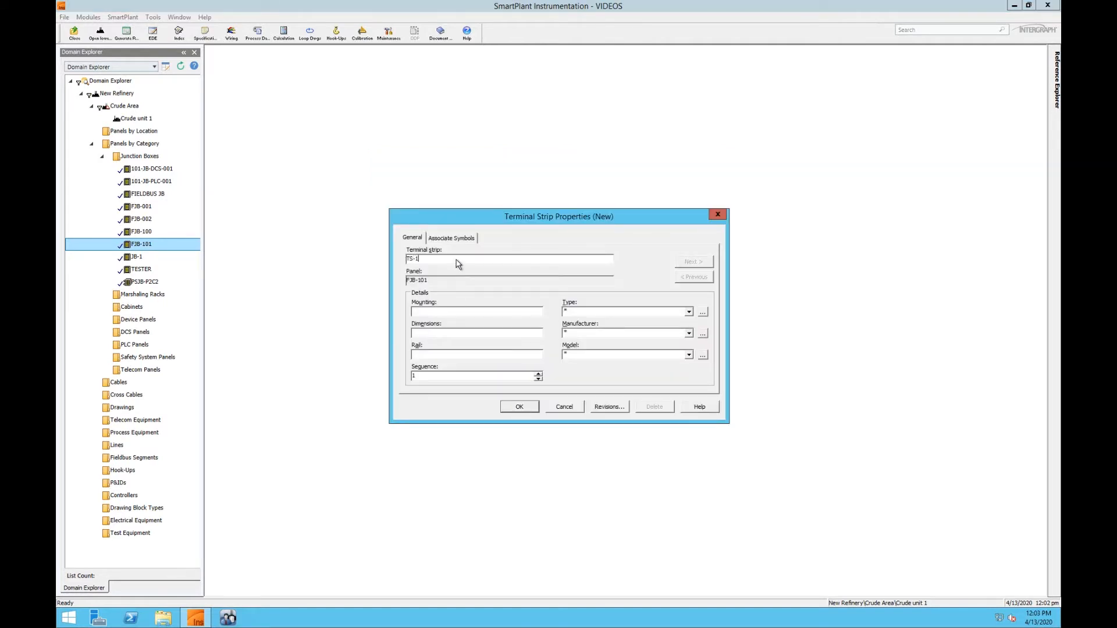
left_click(519, 407)
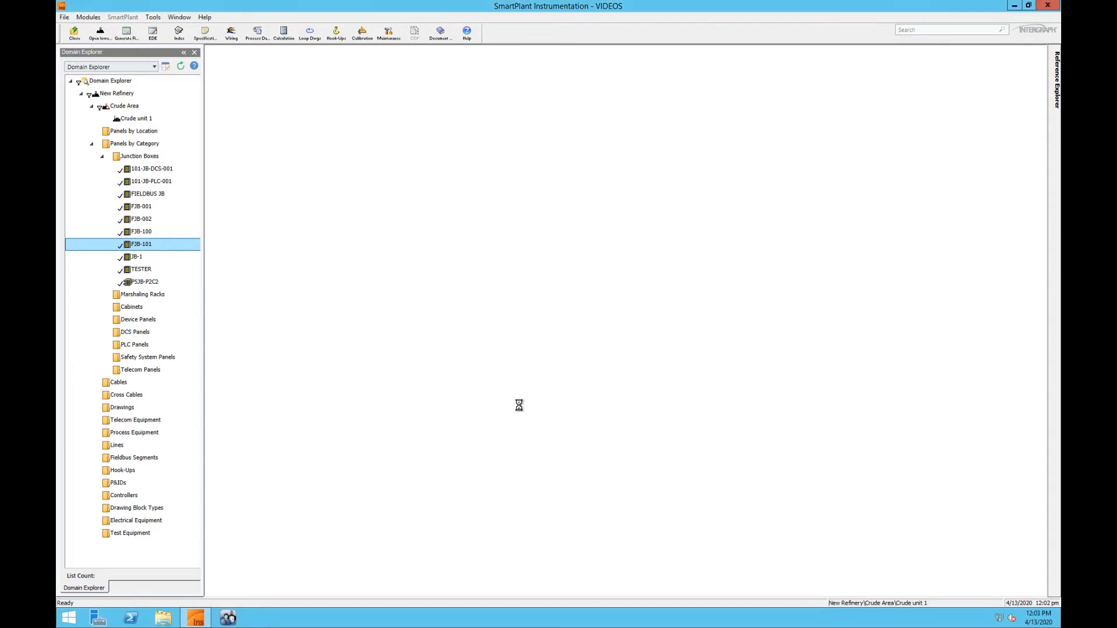
Open the wiring connections of junction box FJB-101 for terminal strip TS-1.
left_click(163, 248)
right_click(162, 245)
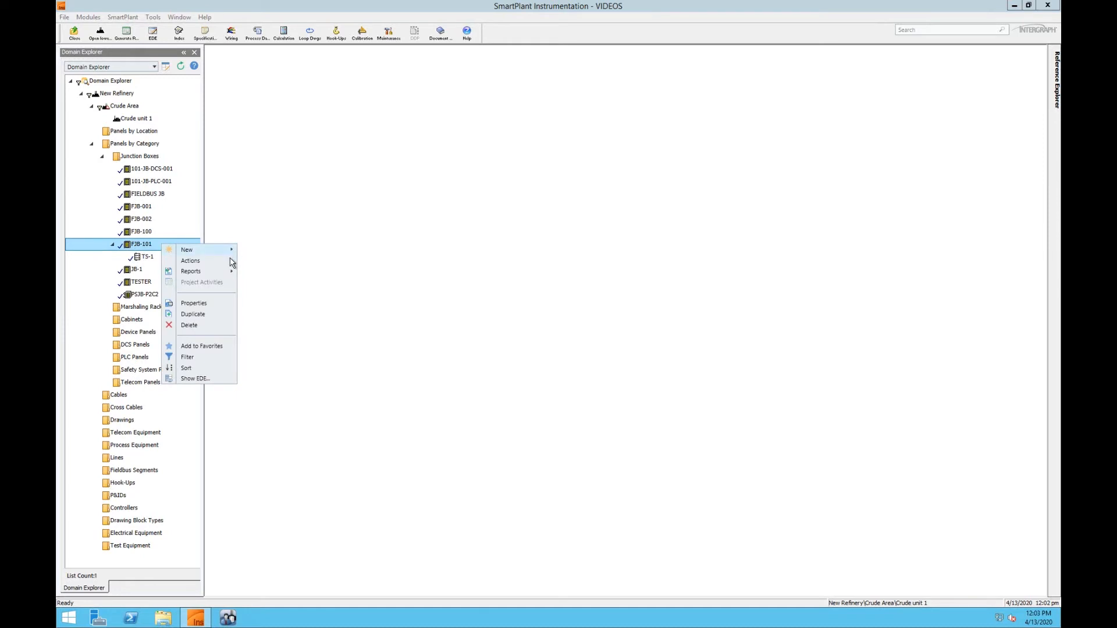
mouse_move(233, 260)
left_click(263, 262)
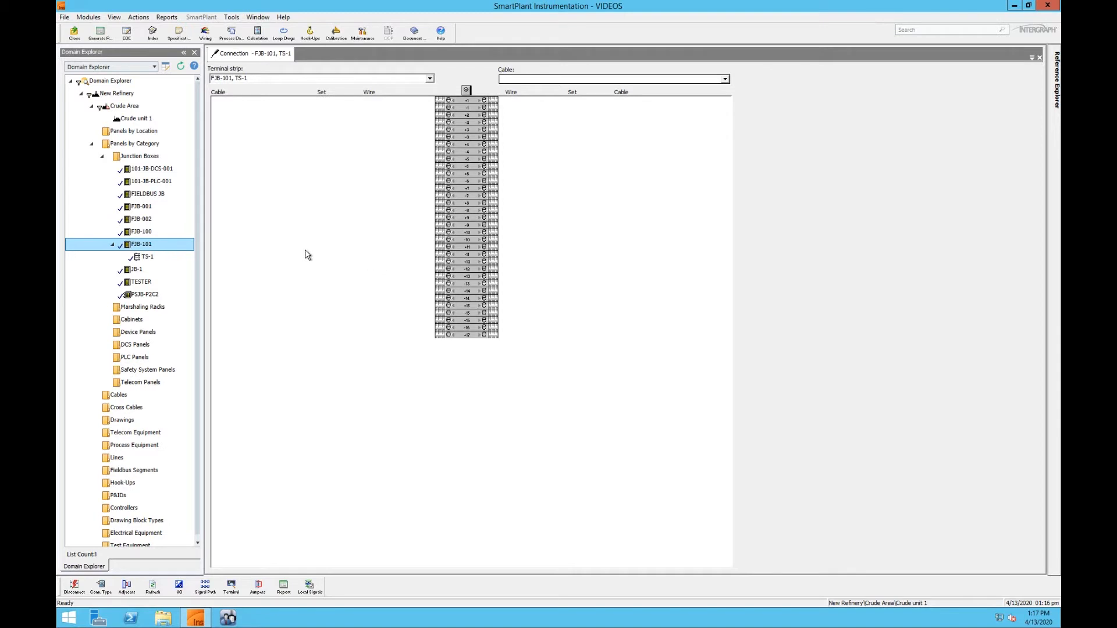
Duplicate junction box FJB-101 and name the copy FJB-102.
right_click(163, 250)
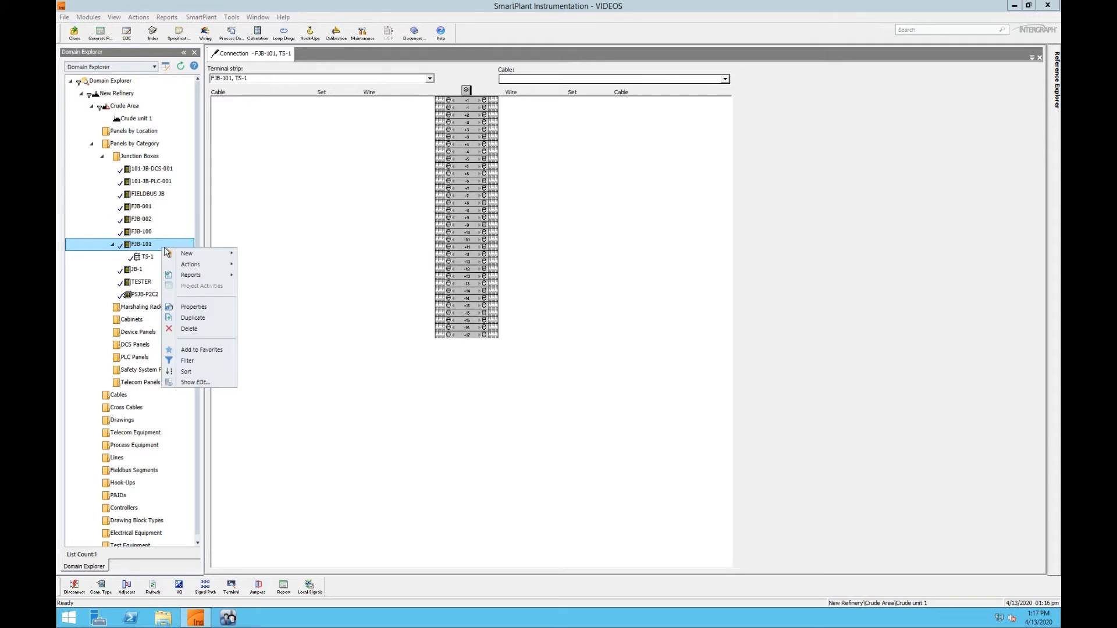
left_click(231, 315)
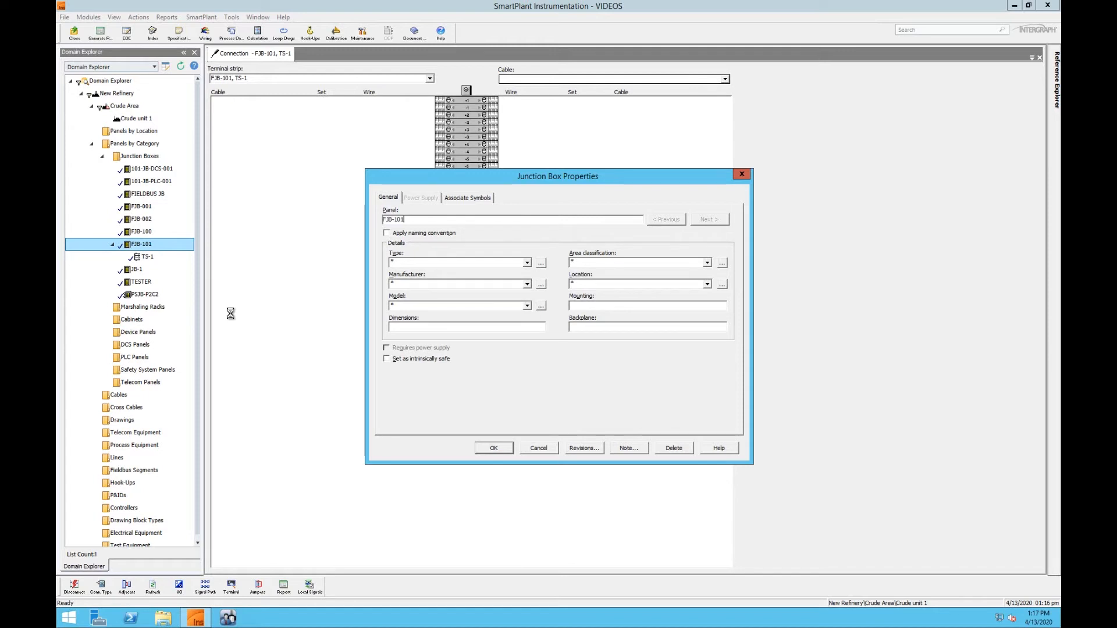
key("BackSpace")
type("2")
left_click(502, 446)
Open the wiring connections of junction box FJB-102.
left_click(147, 271)
right_click(147, 271)
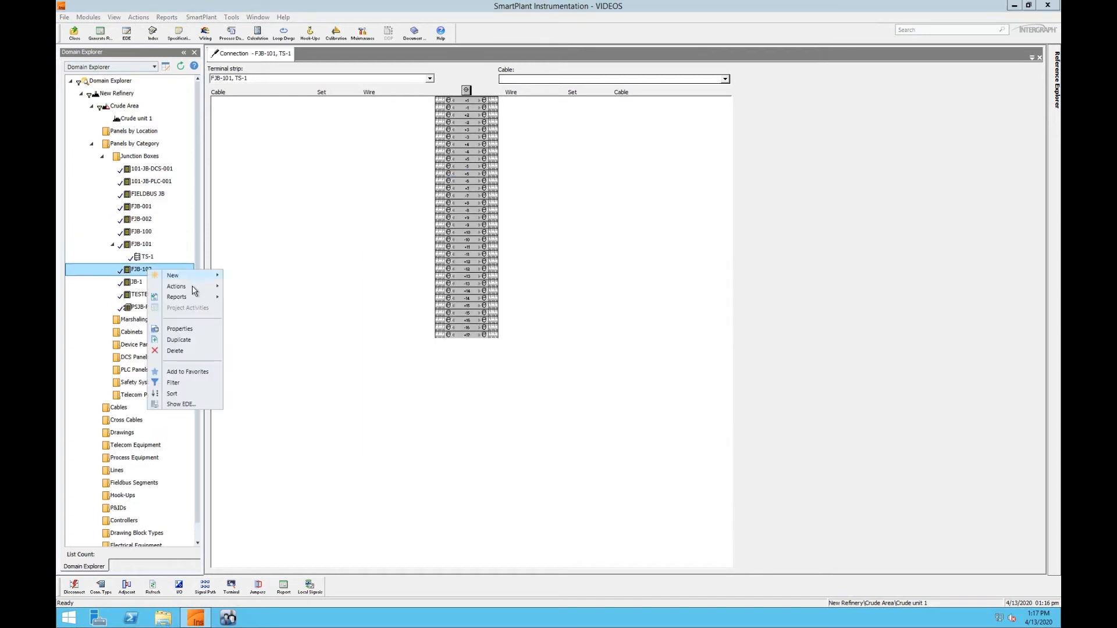
mouse_move(195, 288)
left_click(265, 288)
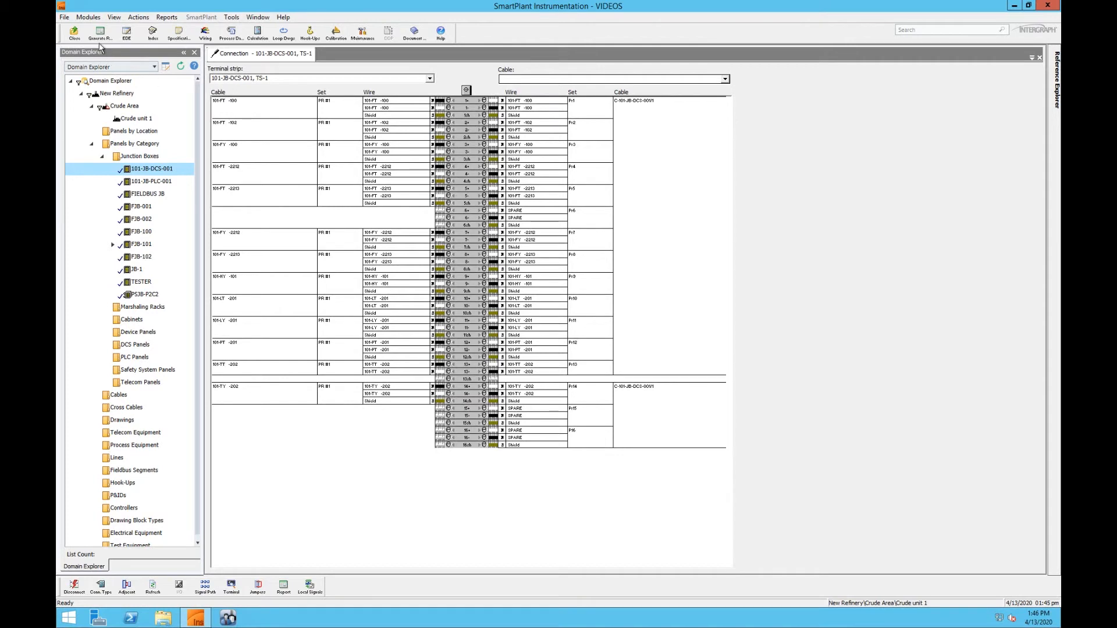
Select the Houston - North printer for report output in the printer setup.
left_click(64, 18)
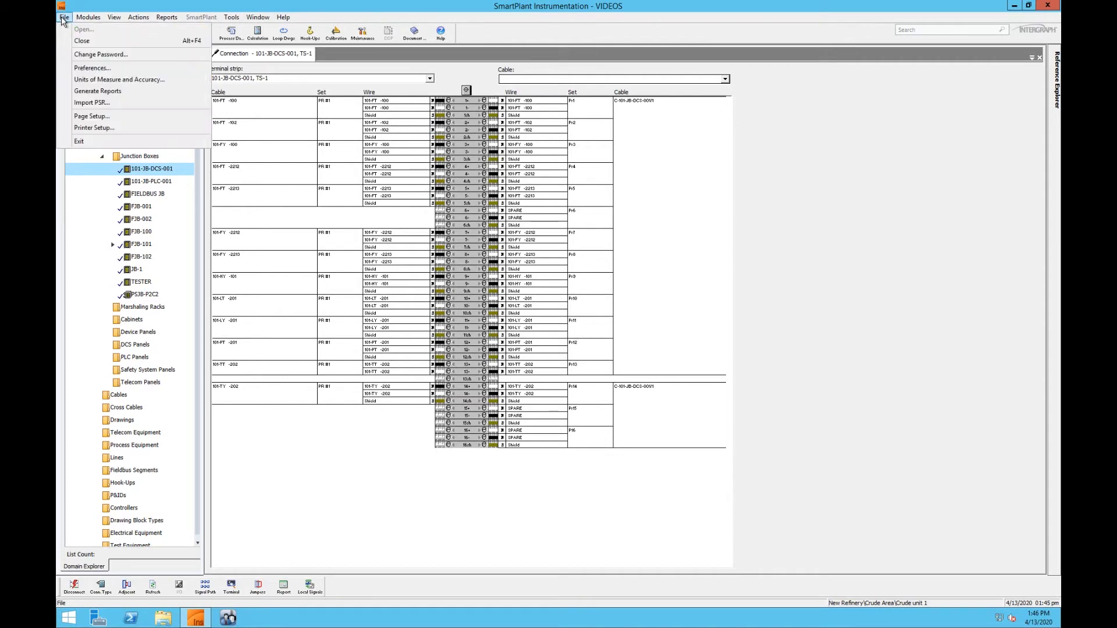
left_click(114, 128)
left_click(364, 159)
right_click(365, 161)
left_click(391, 165)
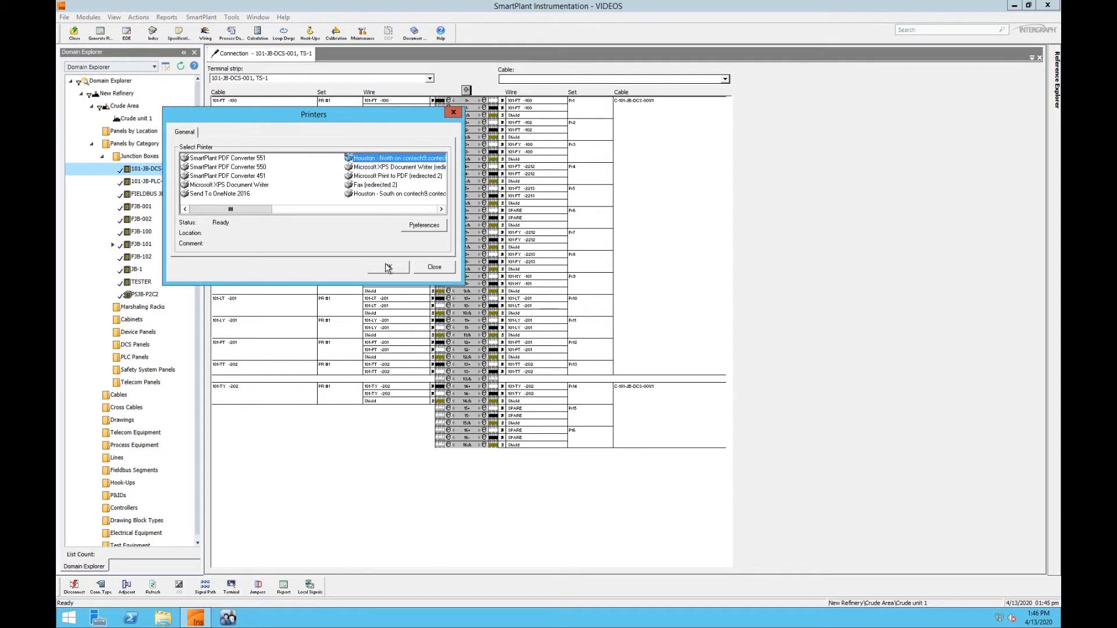
left_click(392, 270)
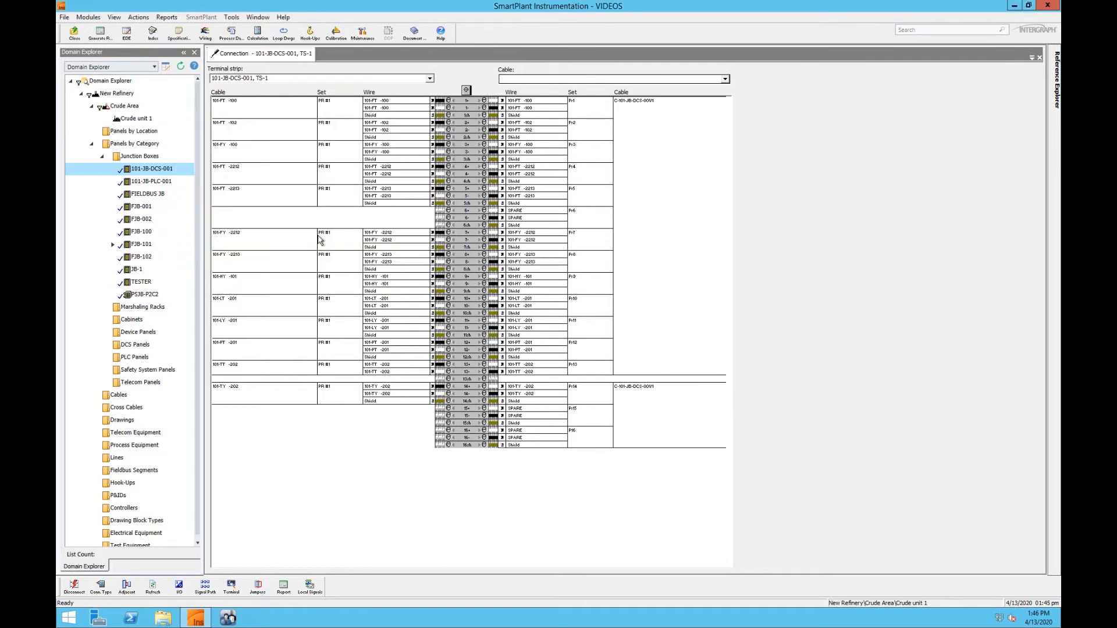
Check the paper size and orientation in the page setup and close it without changes.
left_click(65, 18)
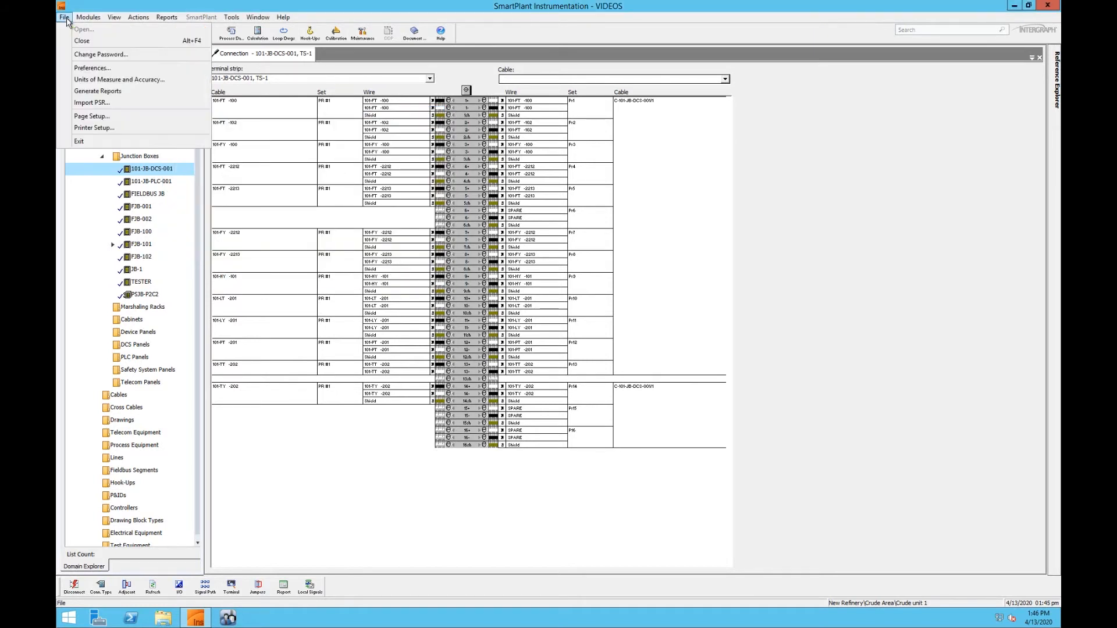
left_click(93, 116)
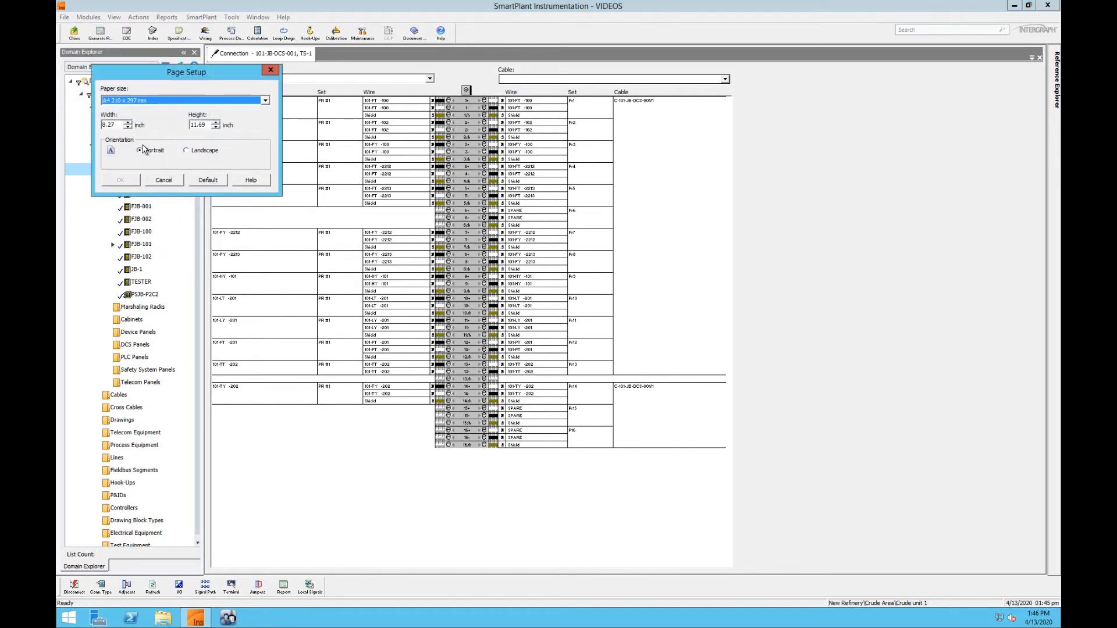
left_click(158, 181)
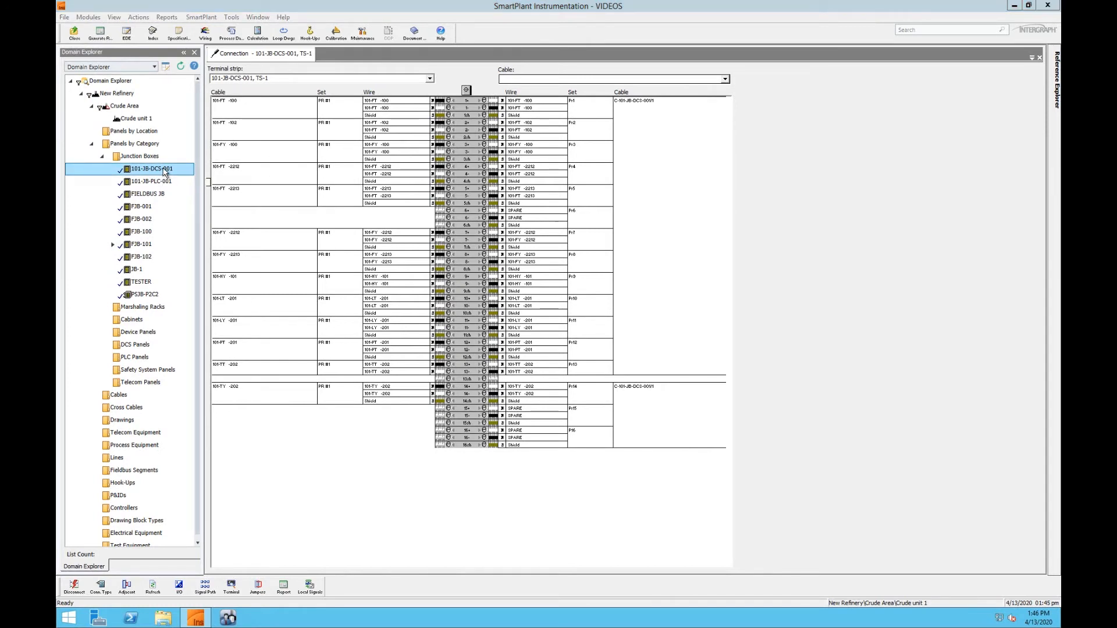
Generate the Panel-Strip With Adjacent Connections report for junction box 101-JB-DCS-001 with a print preview.
right_click(164, 172)
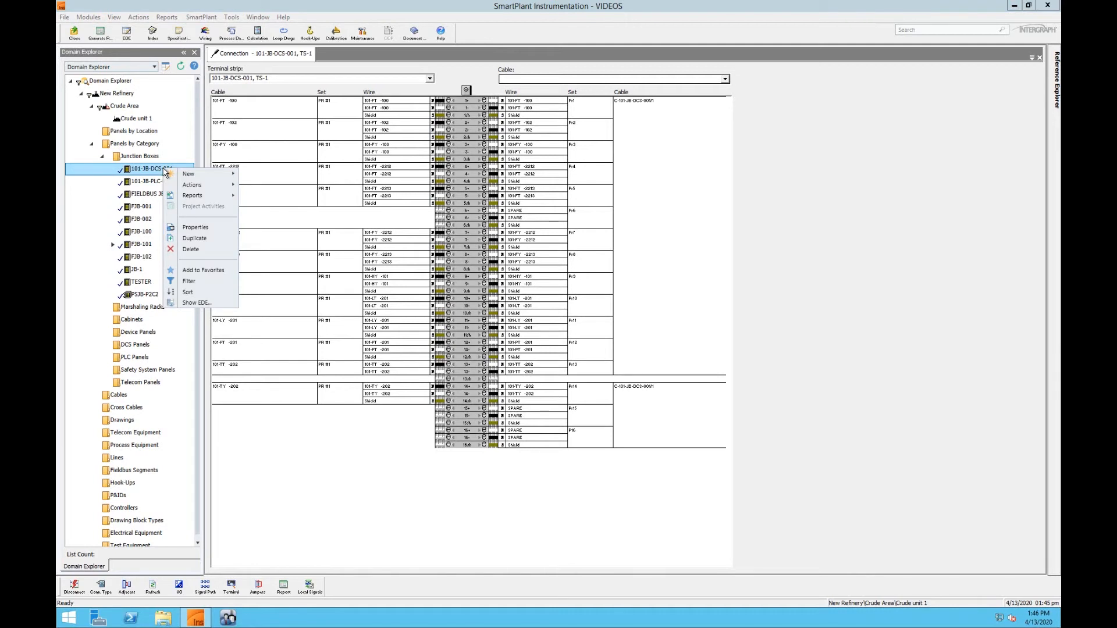
mouse_move(196, 198)
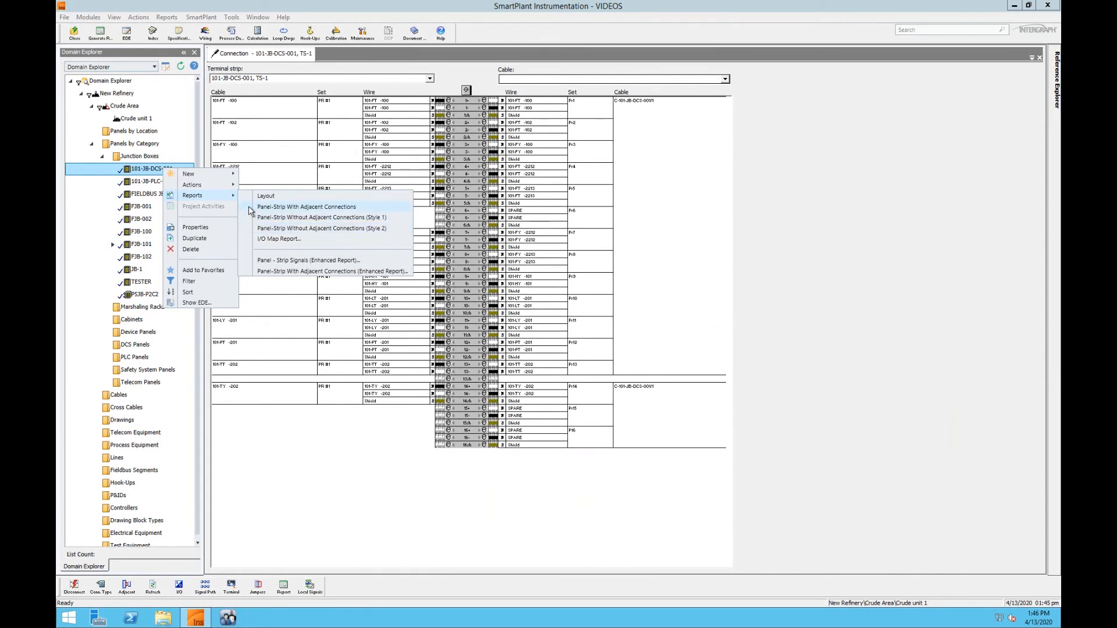
left_click(251, 208)
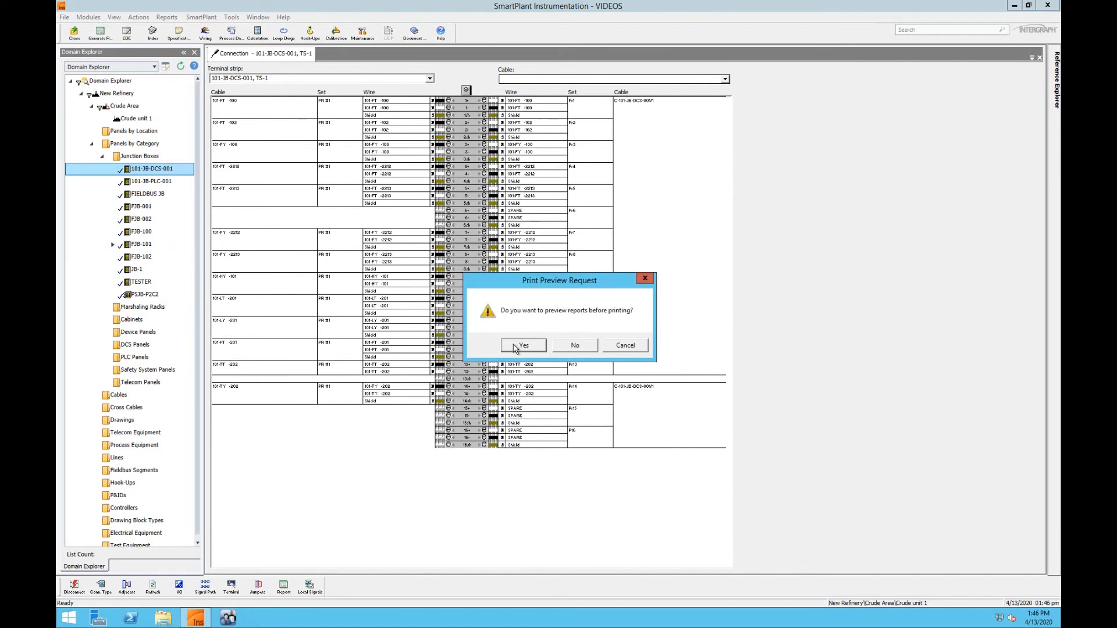
left_click(521, 346)
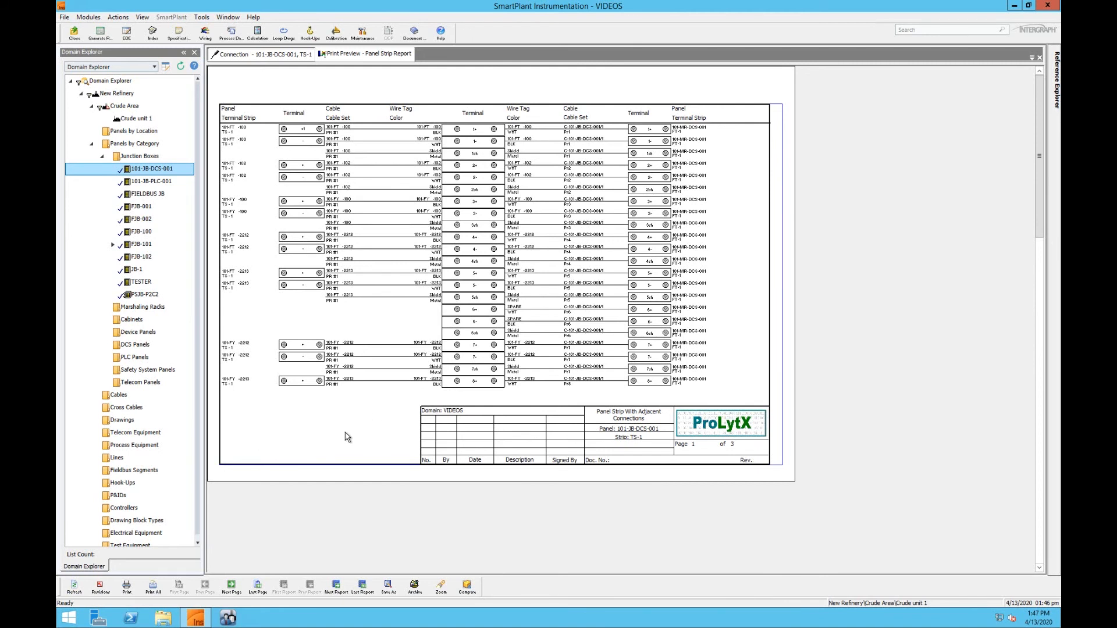
Add revision 0 to the report using the 0, 1, 2... method, by ME, with the description TEST.
left_click(100, 587)
left_click(476, 269)
left_click(454, 284)
left_click(598, 383)
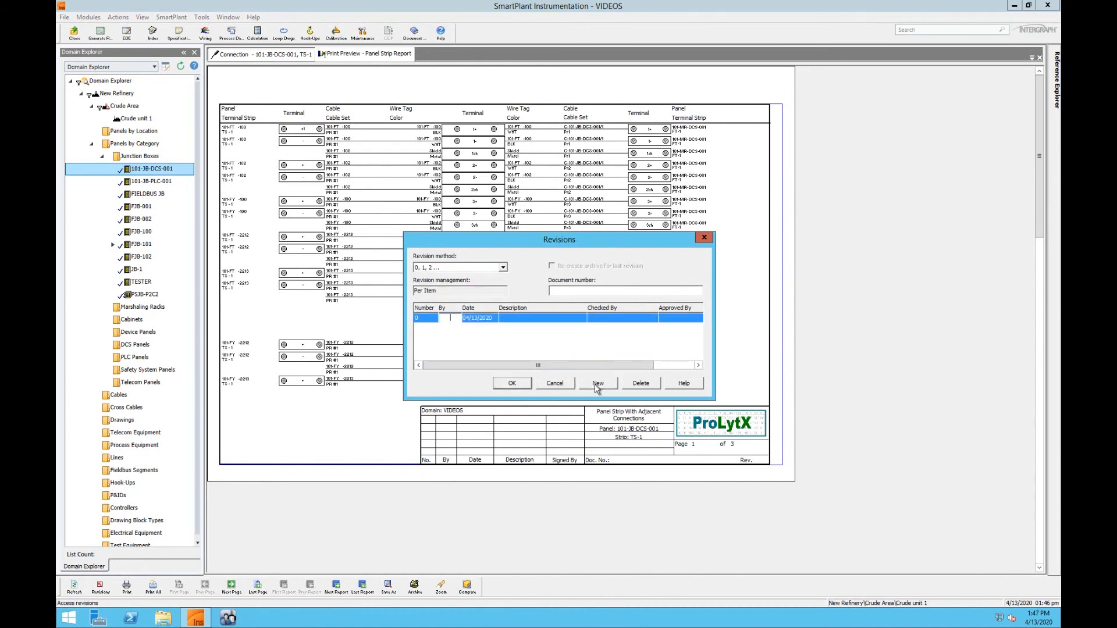
type("ME")
key("Tab")
key("Tab")
type("TEST")
left_click(512, 383)
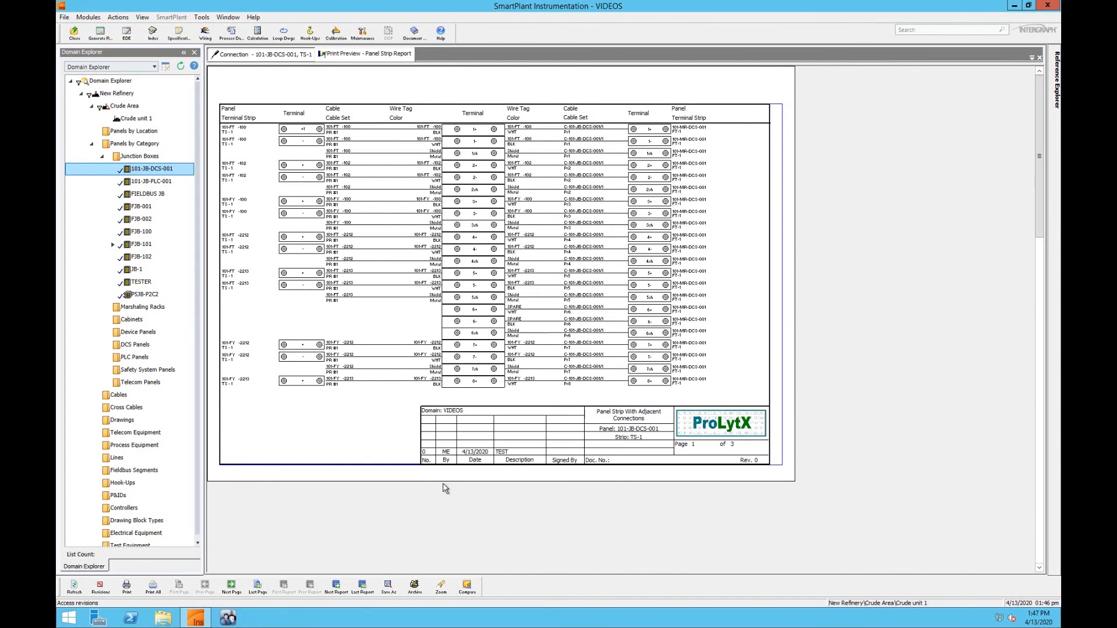
Page through the panel-strip report to its last page, return to the first page, and print all selected reports.
left_click(231, 586)
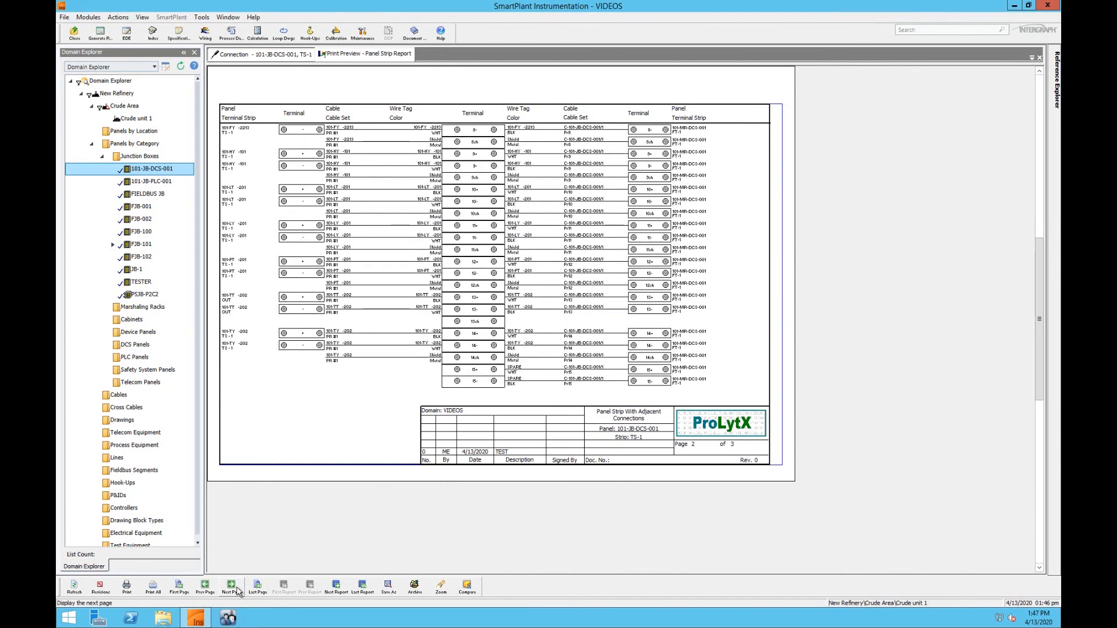
left_click(232, 586)
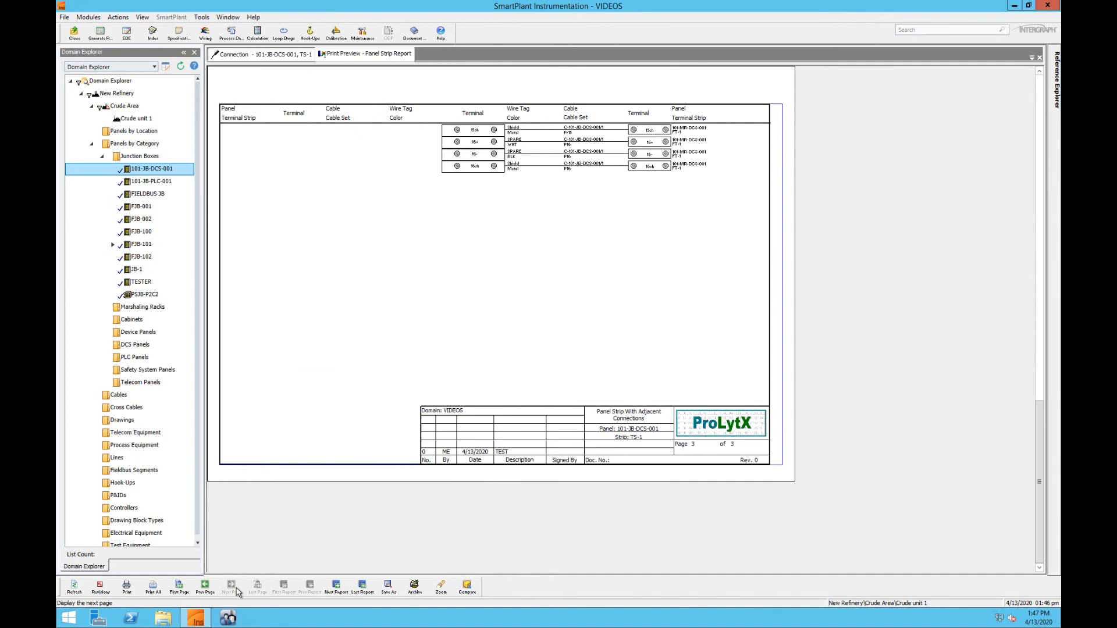
left_click(180, 586)
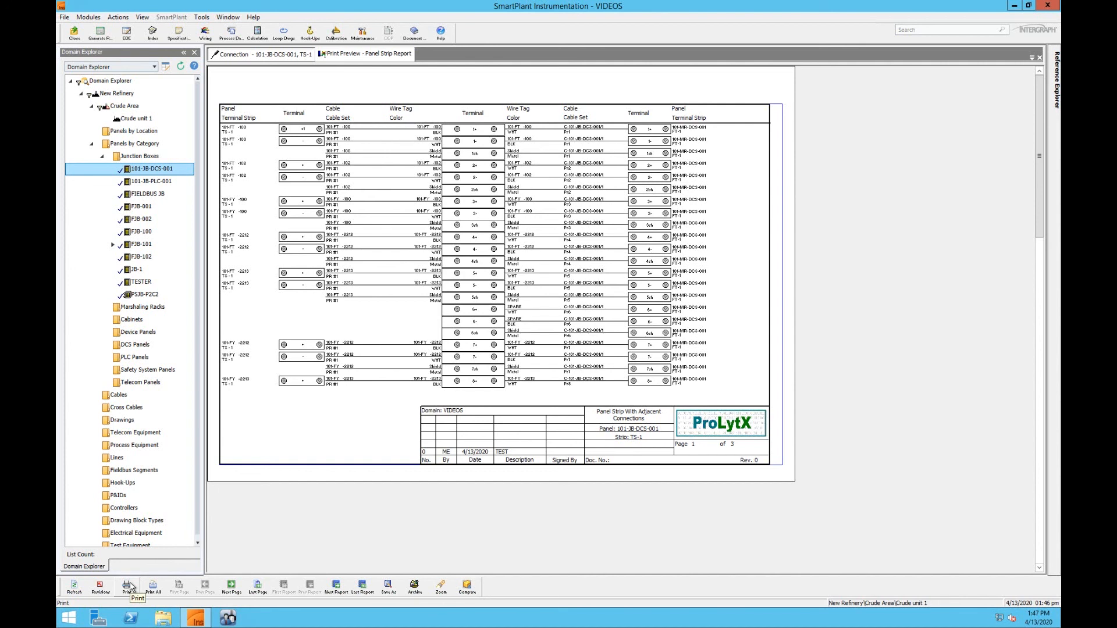
left_click(161, 585)
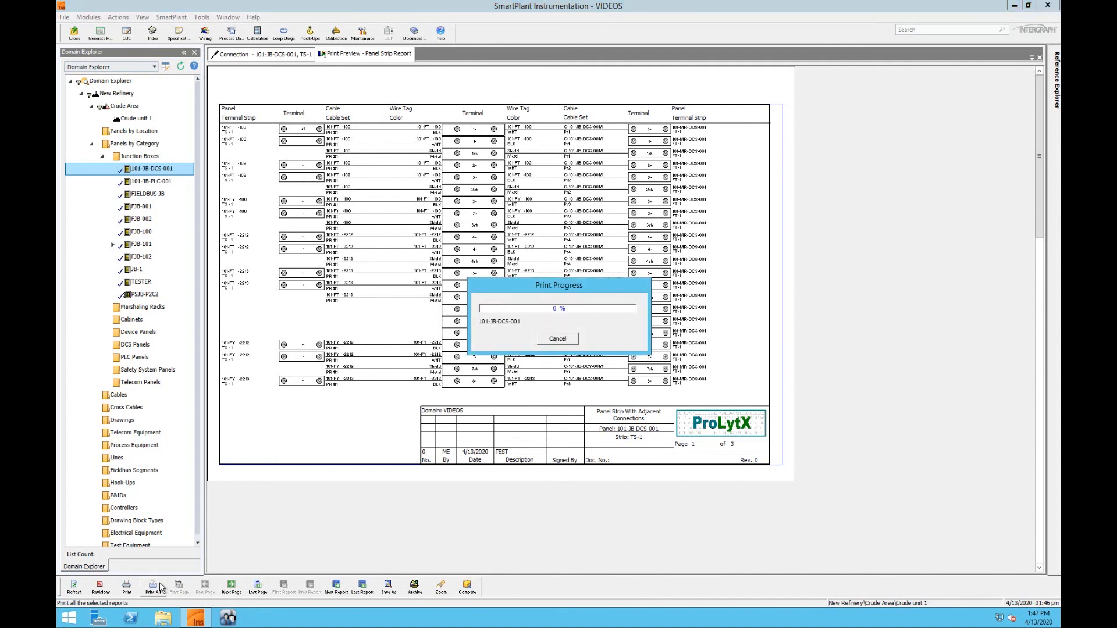